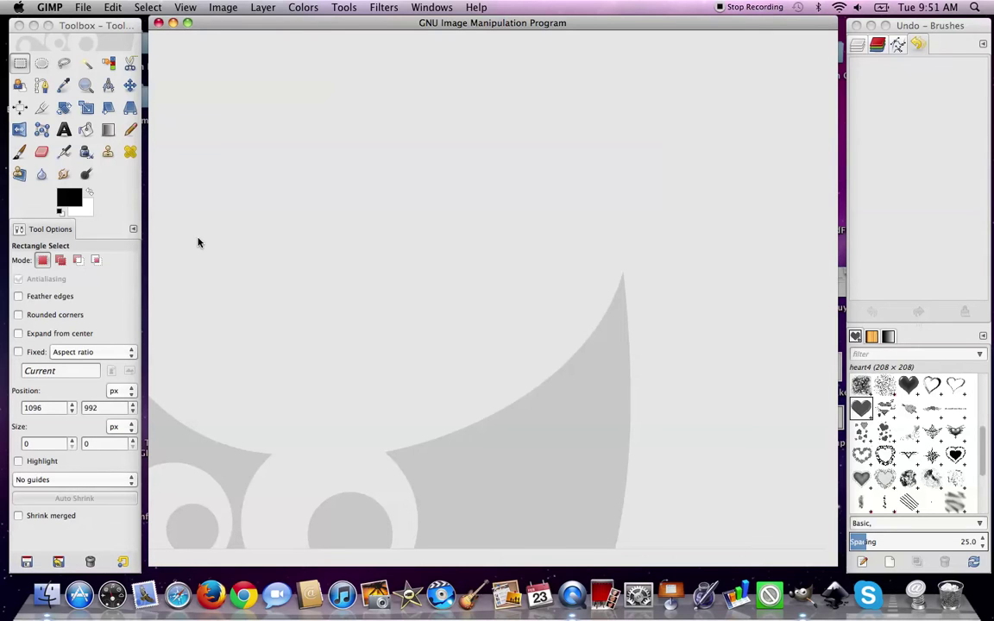
- Set up a new image from the MerchShirt 4500×5400 template with Transparency fill
{"action": "left_click", "coordinate": [83, 9]}
{"action": "left_click", "coordinate": [91, 25]}
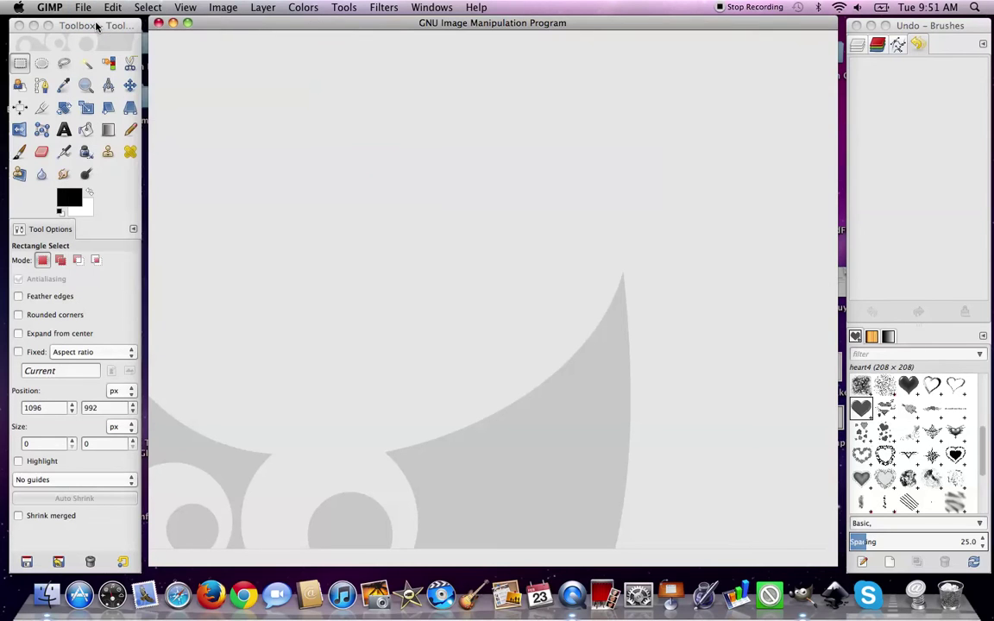
{"action": "left_click", "coordinate": [356, 47]}
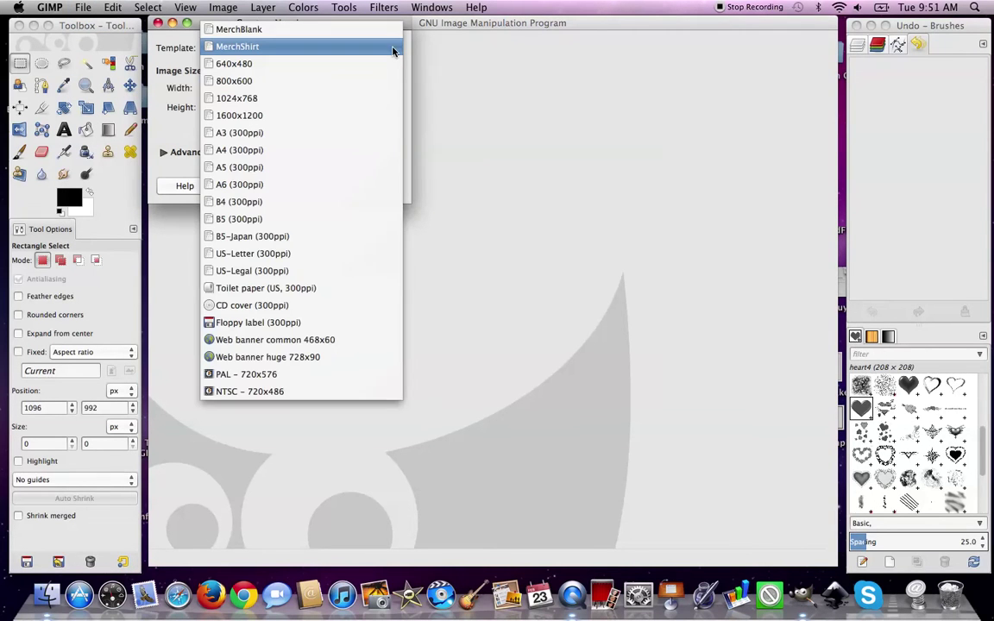
{"action": "left_click", "coordinate": [382, 47]}
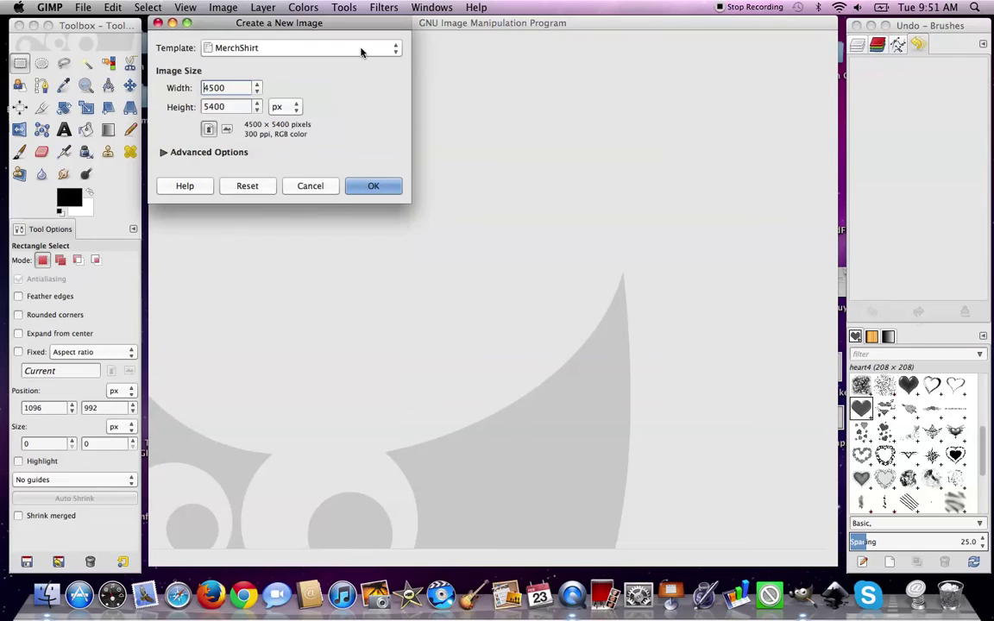
{"action": "left_click", "coordinate": [240, 152]}
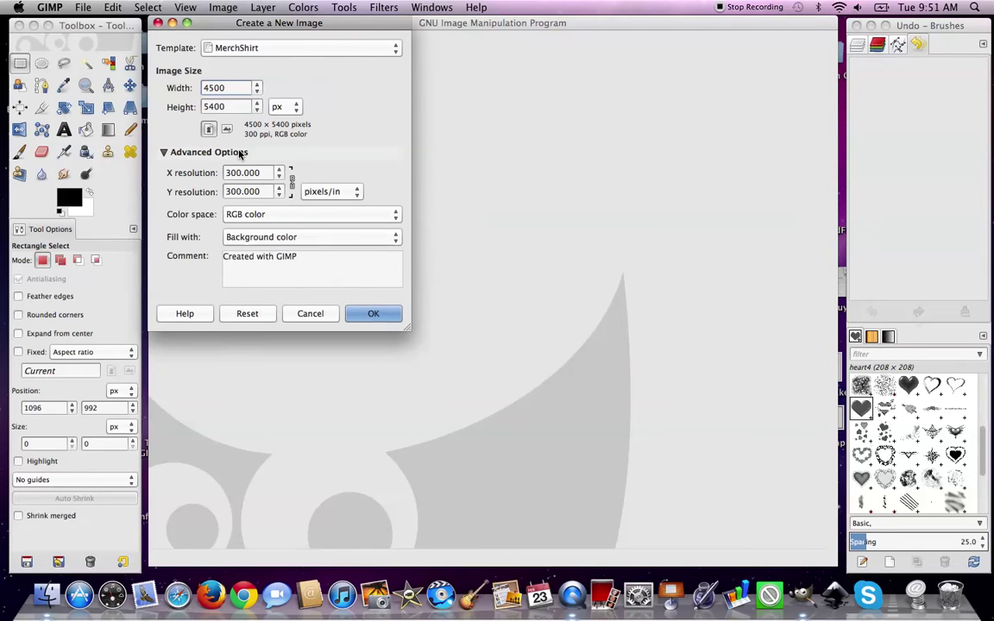
{"action": "left_click", "coordinate": [241, 237]}
{"action": "left_click", "coordinate": [243, 270]}
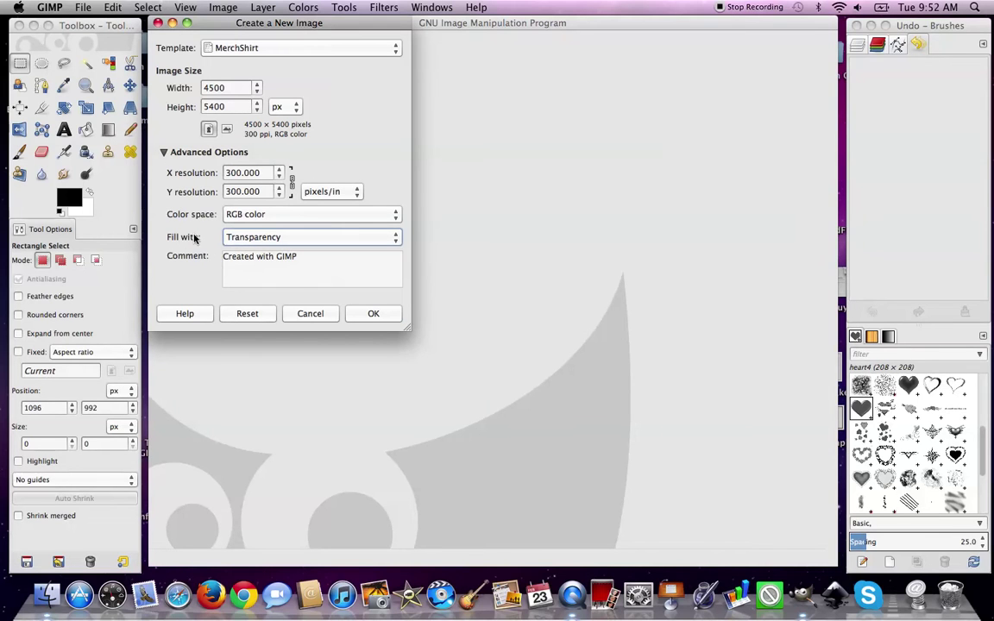
- Create the transparent 4500×5400 canvas and start a text box with the Text tool
{"action": "left_click", "coordinate": [372, 314]}
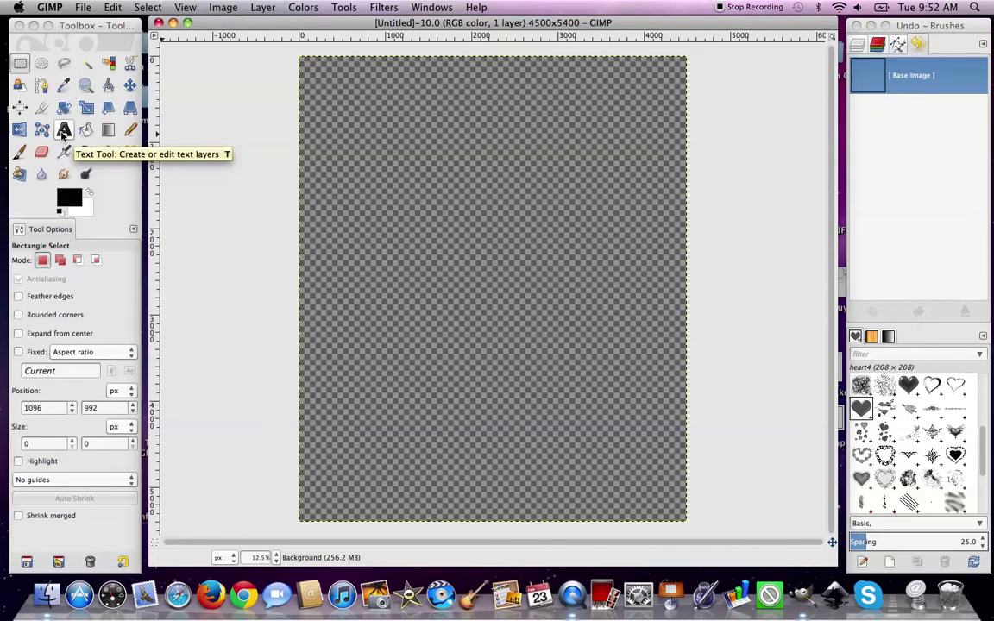
{"action": "left_click", "coordinate": [63, 131]}
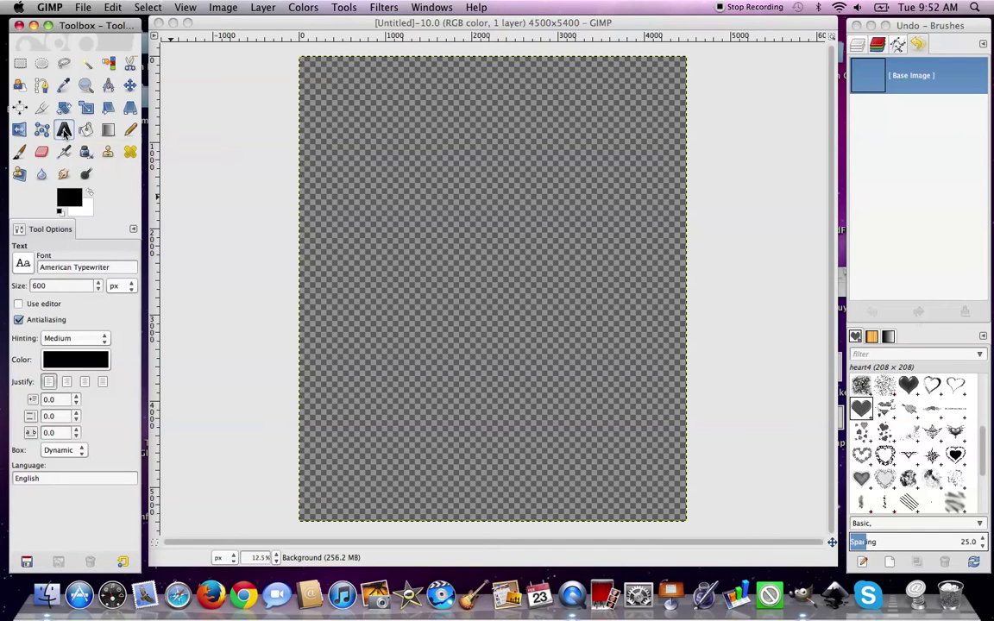
{"action": "left_click", "coordinate": [185, 168]}
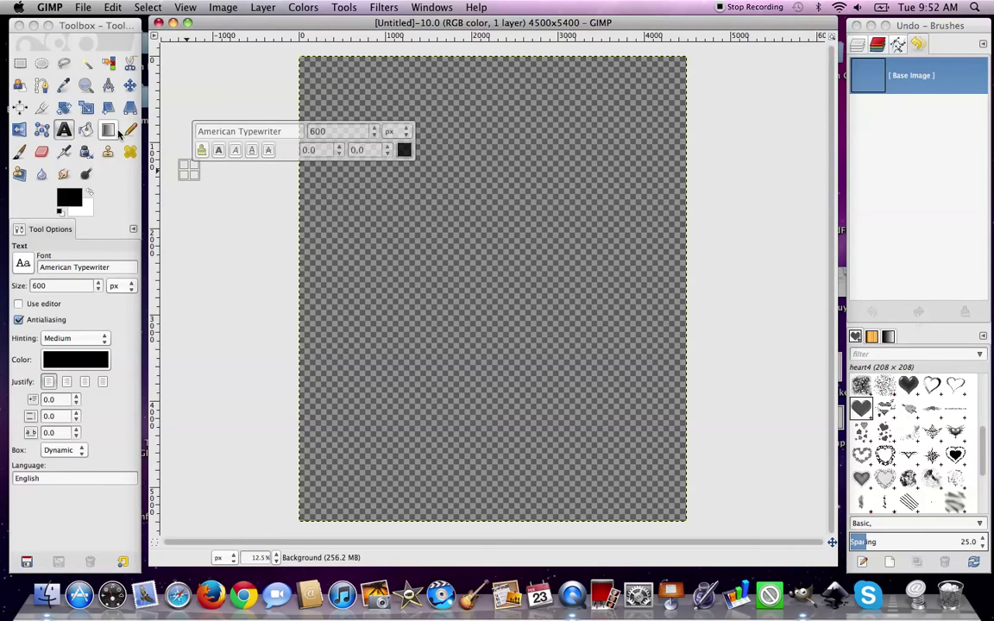
{"action": "left_click", "coordinate": [115, 8]}
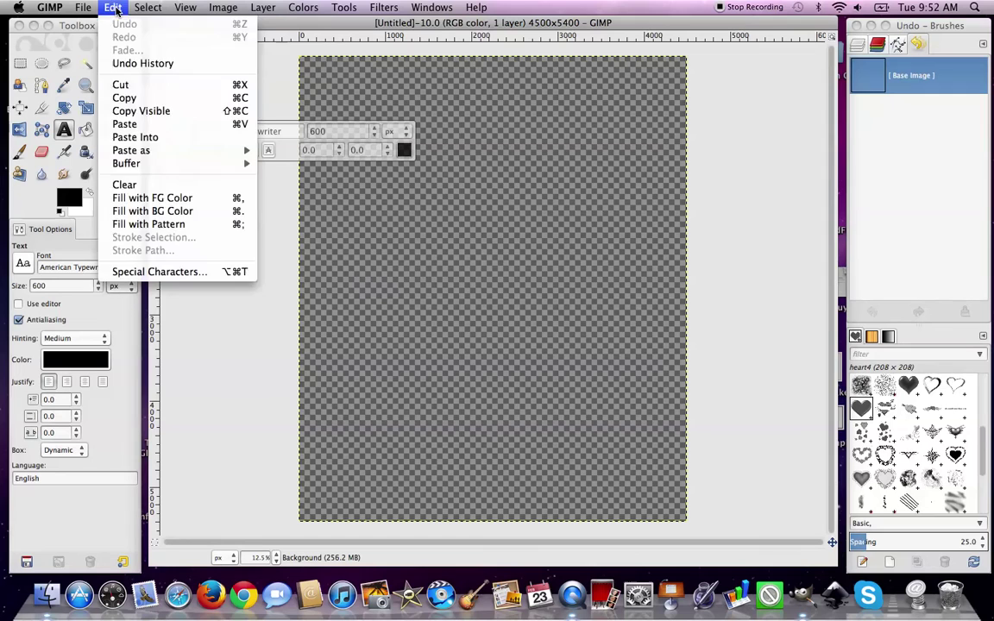
{"action": "left_click", "coordinate": [116, 9]}
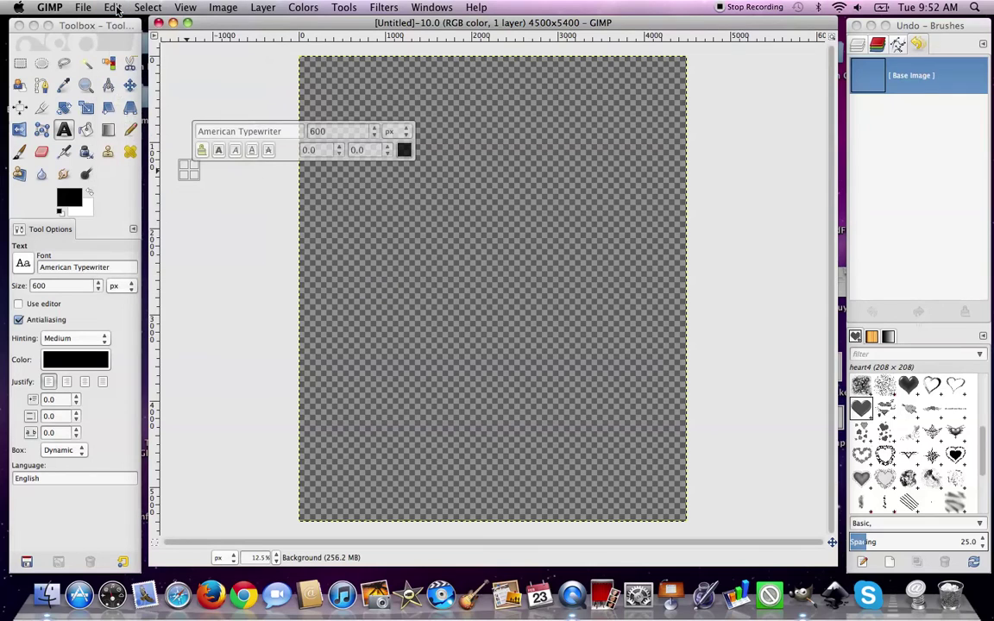
{"action": "left_click", "coordinate": [105, 189]}
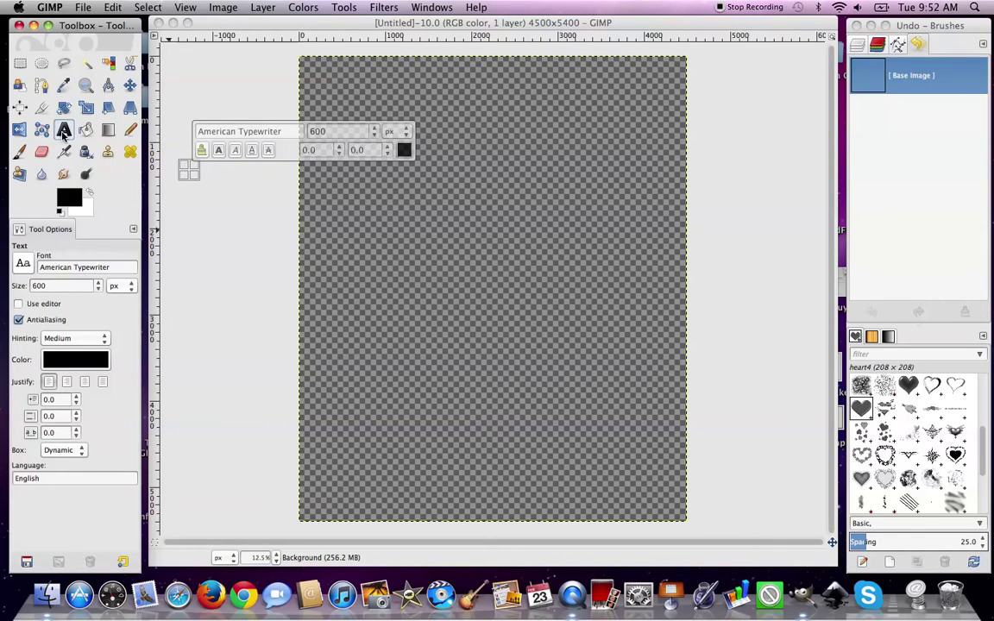
{"action": "left_click", "coordinate": [23, 263]}
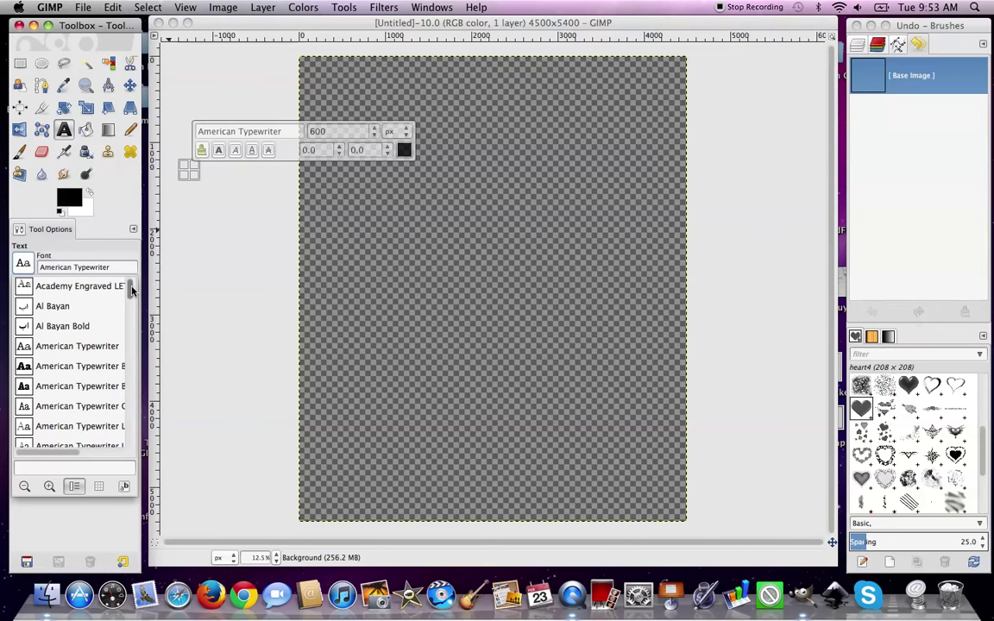
{"action": "mouse_move", "coordinate": [130, 292]}
{"action": "left_mouse_down"}
{"action": "mouse_move", "coordinate": [132, 393]}
{"action": "mouse_move", "coordinate": [131, 289]}
{"action": "left_mouse_up"}
{"action": "left_click", "coordinate": [26, 265]}
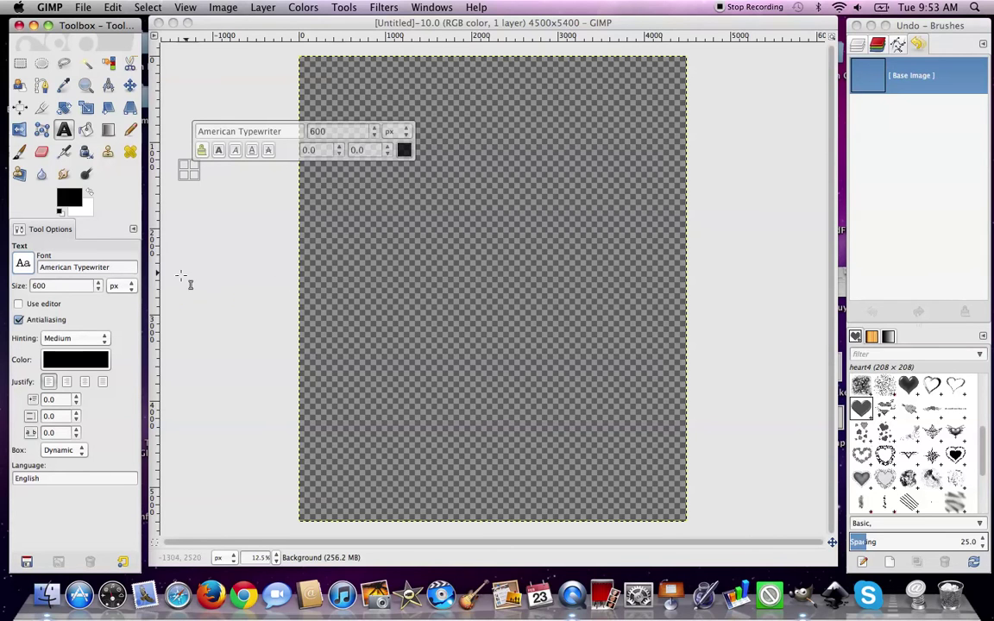
- Set the text size to 3 inches, then show it in pixels as 900 px
{"action": "left_click", "coordinate": [131, 287]}
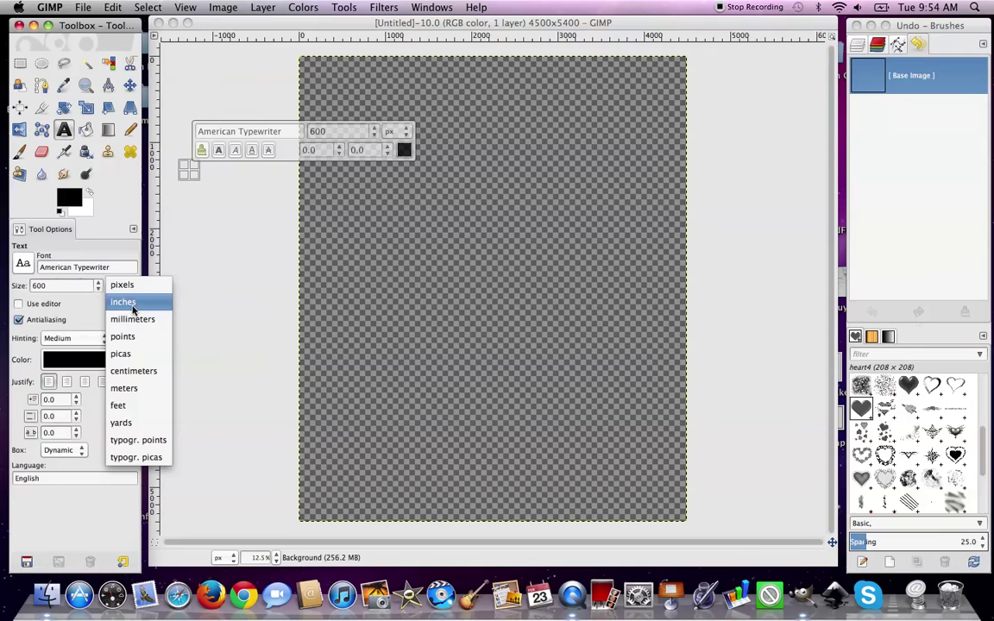
{"action": "left_click", "coordinate": [127, 299]}
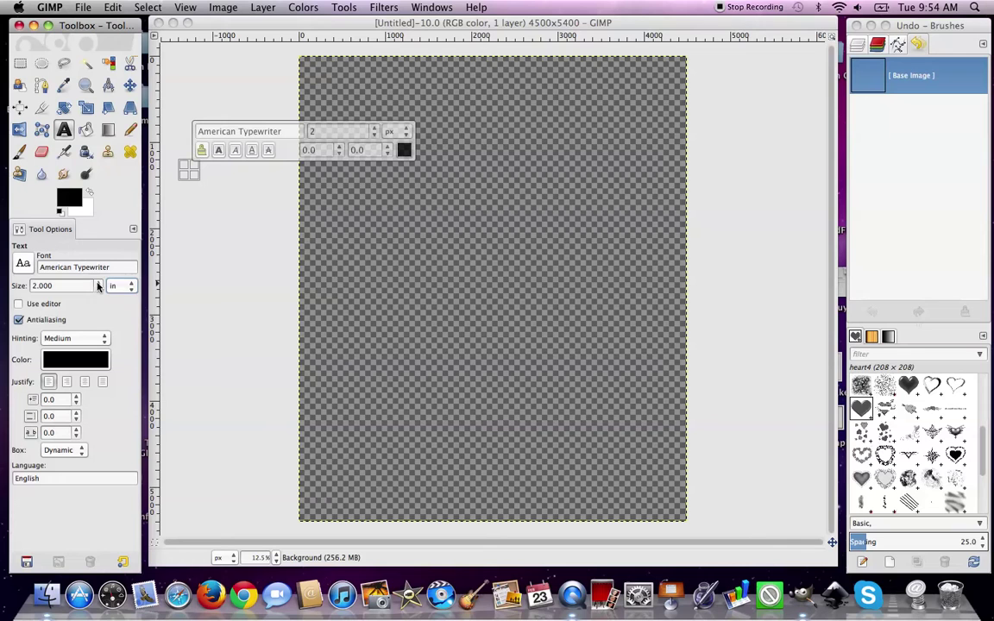
{"action": "left_click", "coordinate": [98, 285]}
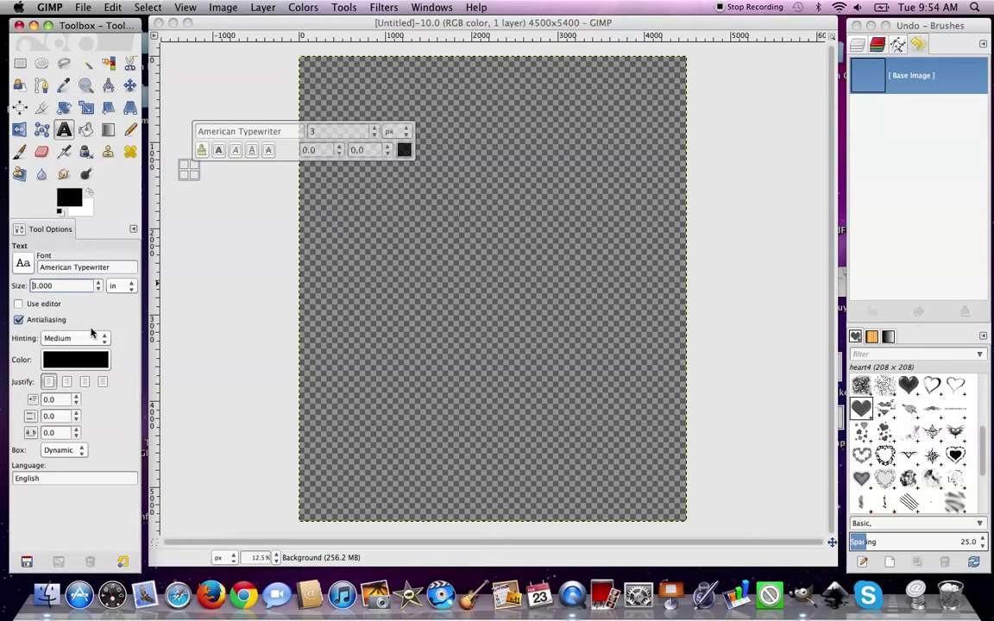
{"action": "left_click", "coordinate": [126, 286]}
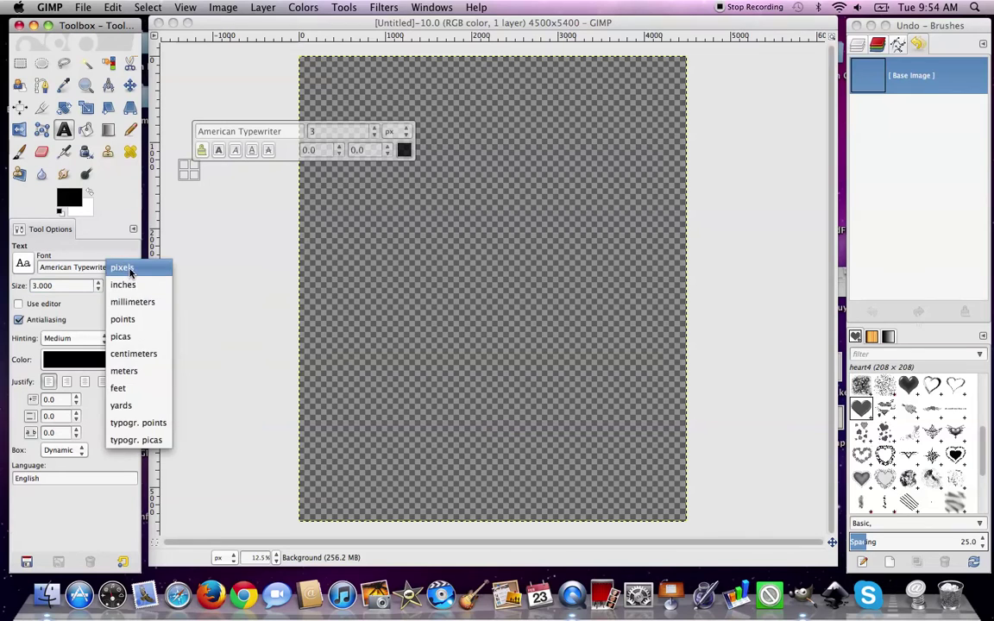
{"action": "left_click", "coordinate": [122, 267]}
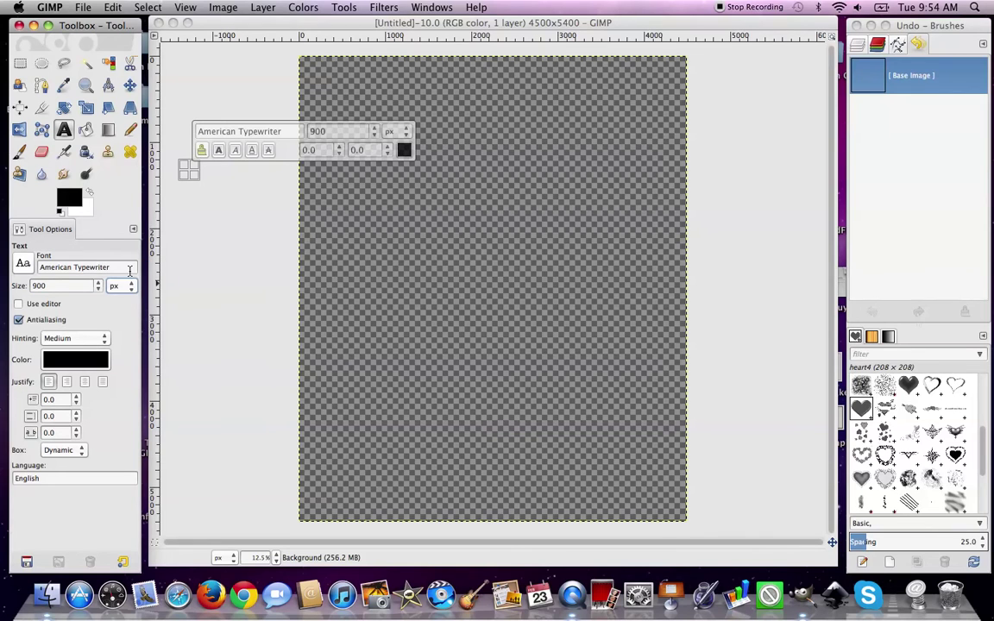
- Type a capital 'I' in a text box near the top centre of the canvas
{"action": "left_click", "coordinate": [493, 81]}
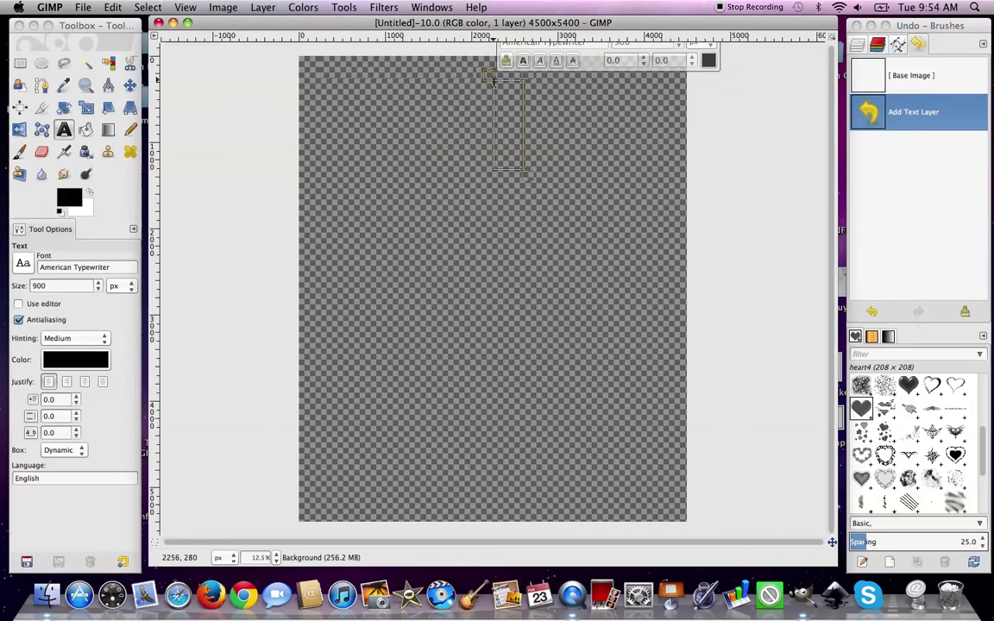
{"action": "type", "text": "T"}
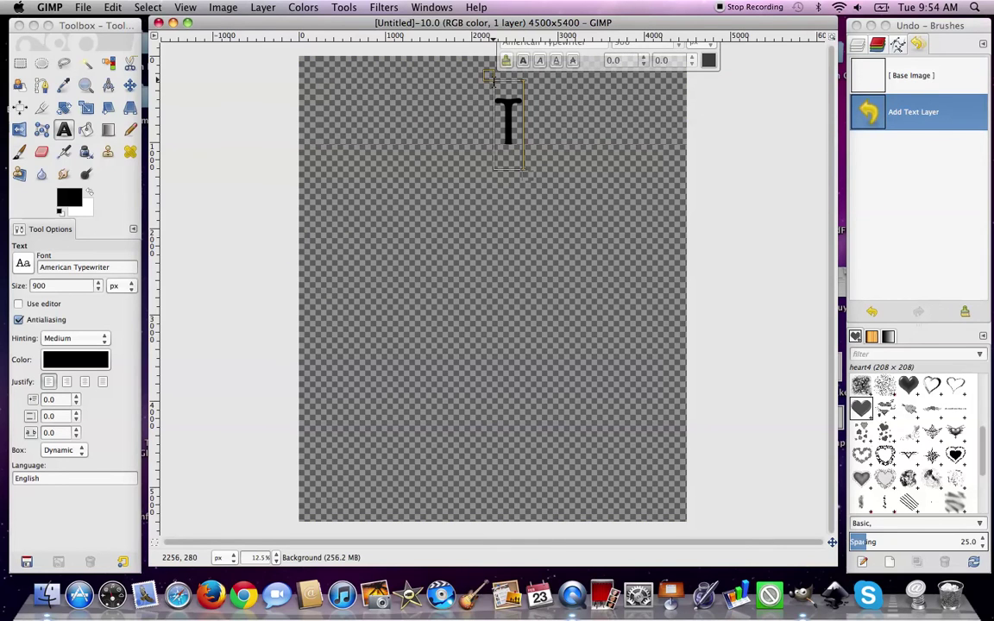
{"action": "key", "text": "BackSpace"}
{"action": "type", "text": "I"}
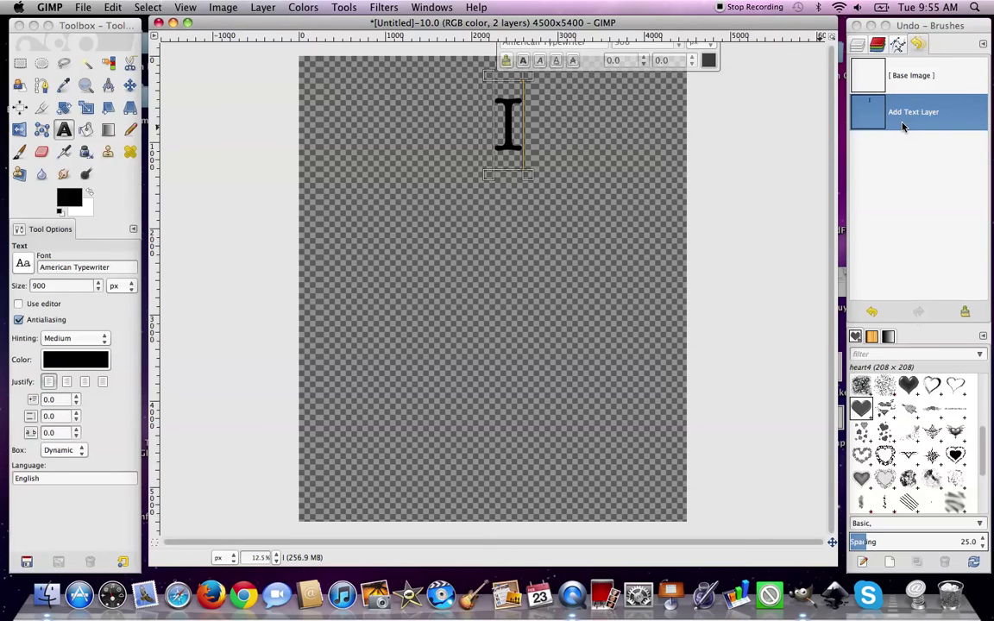
- Merge the 'I' text layer down into the transparent background layer
{"action": "left_click", "coordinate": [901, 78]}
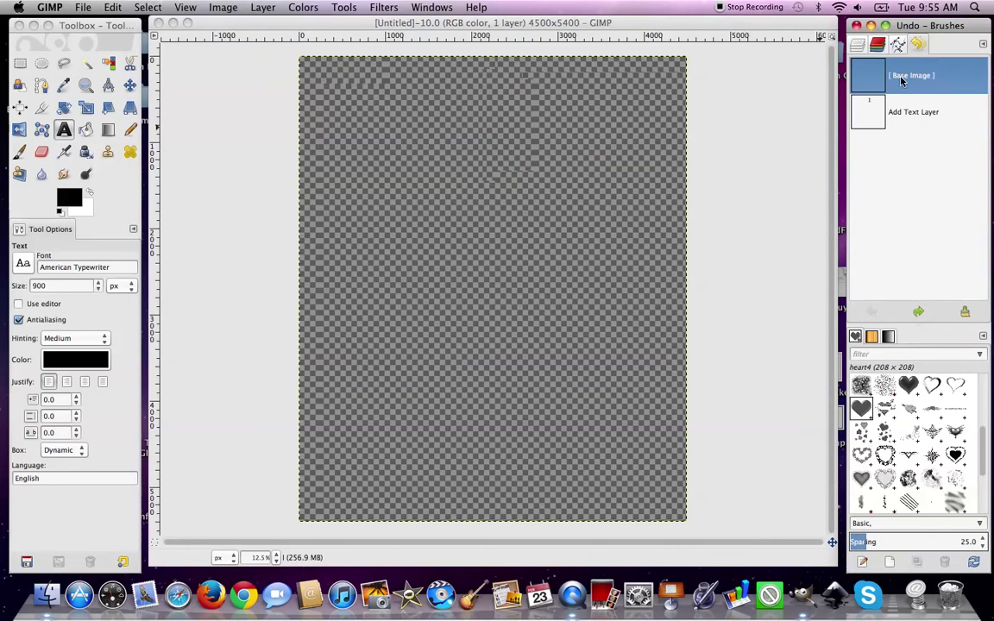
{"action": "left_click", "coordinate": [902, 105]}
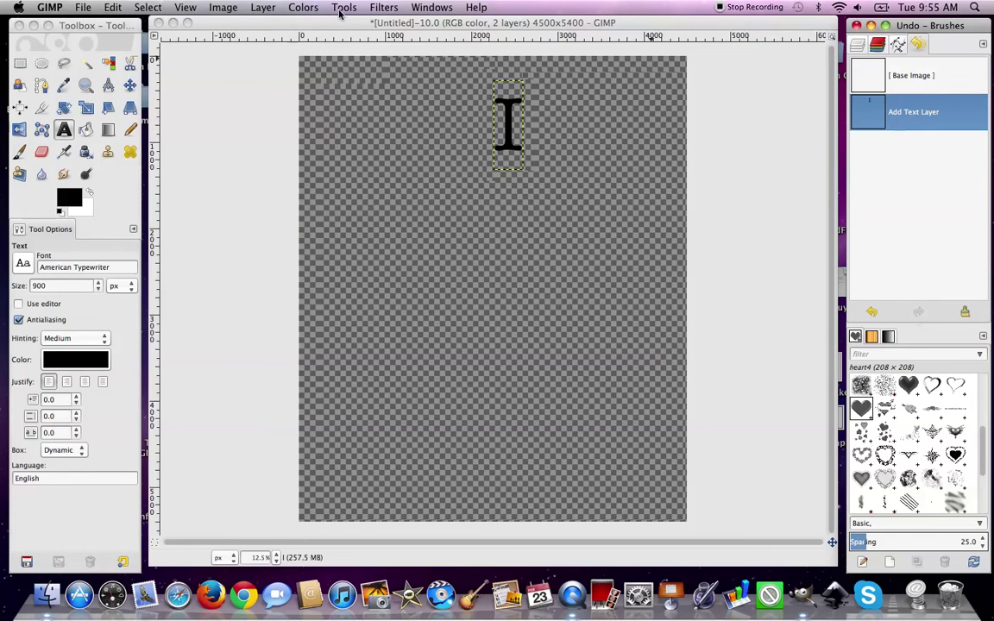
{"action": "left_click", "coordinate": [263, 7]}
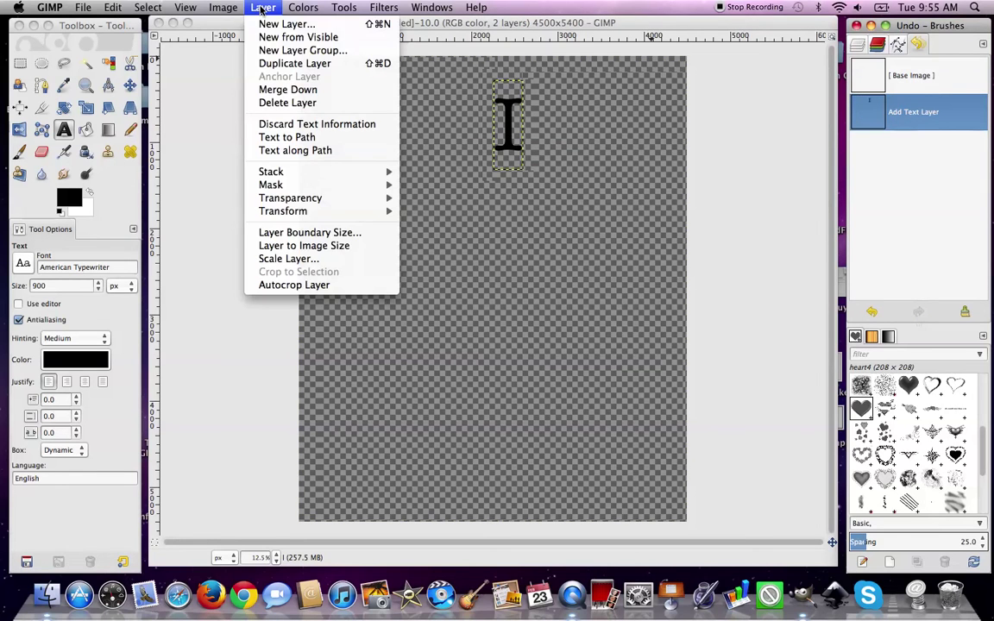
{"action": "left_click", "coordinate": [280, 92]}
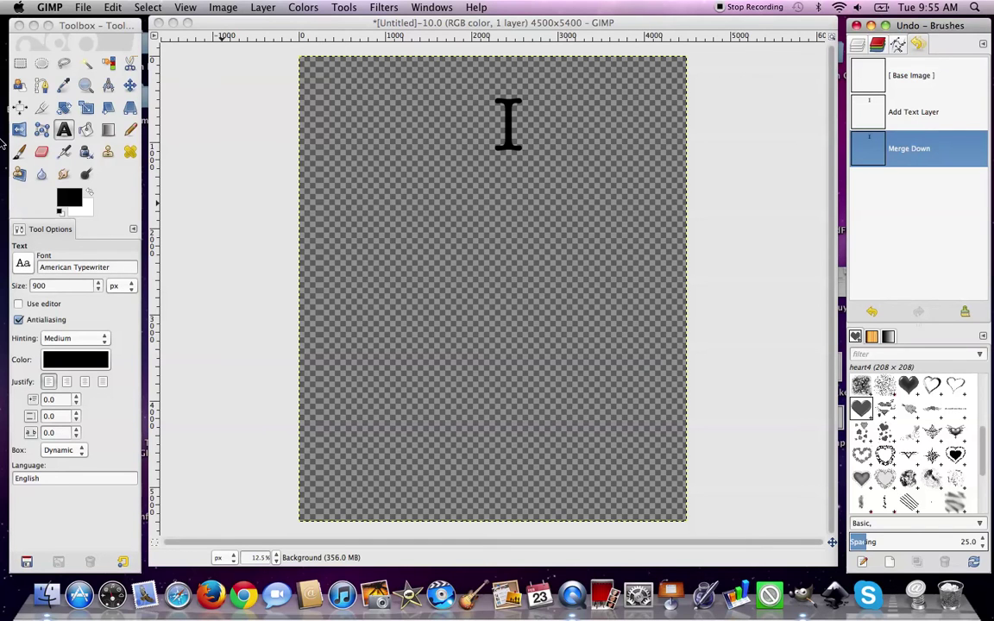
- Type 'Love' in a new text box below the 'I'
{"action": "left_click", "coordinate": [64, 130]}
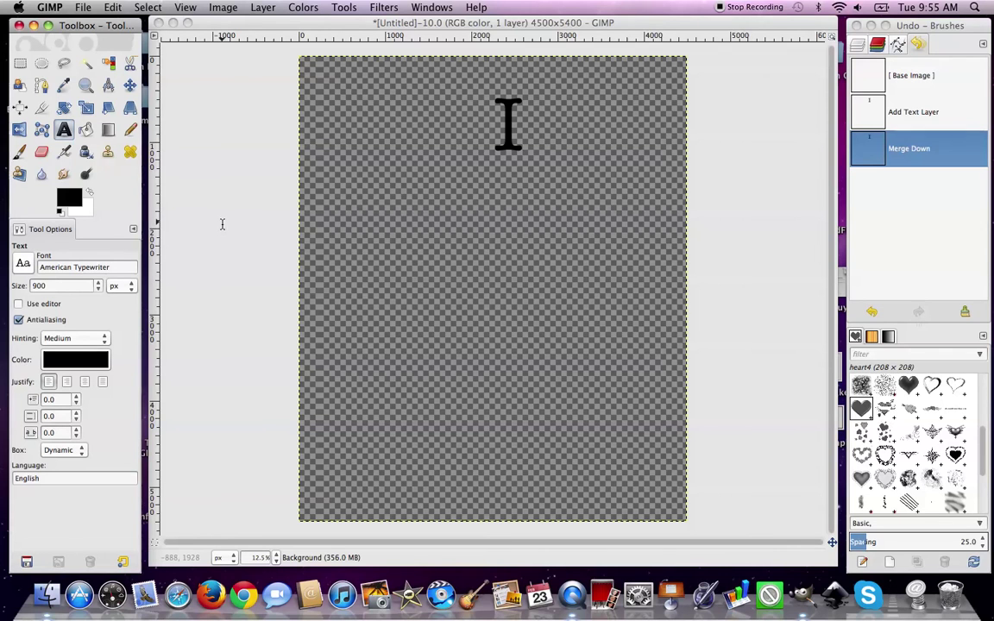
{"action": "left_click", "coordinate": [477, 233]}
{"action": "type", "text": "L"}
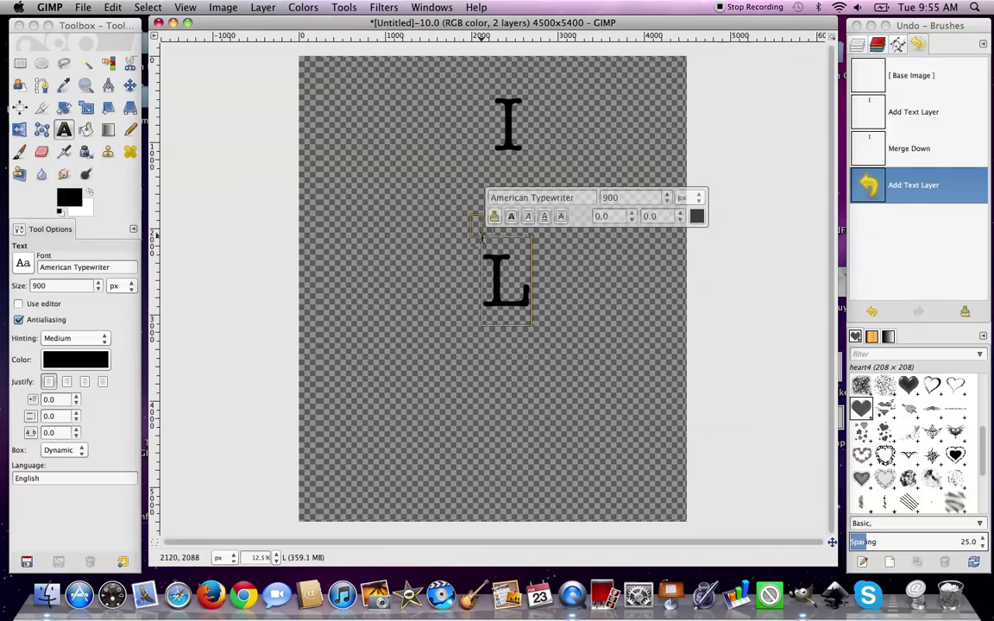
{"action": "type", "text": "ove"}
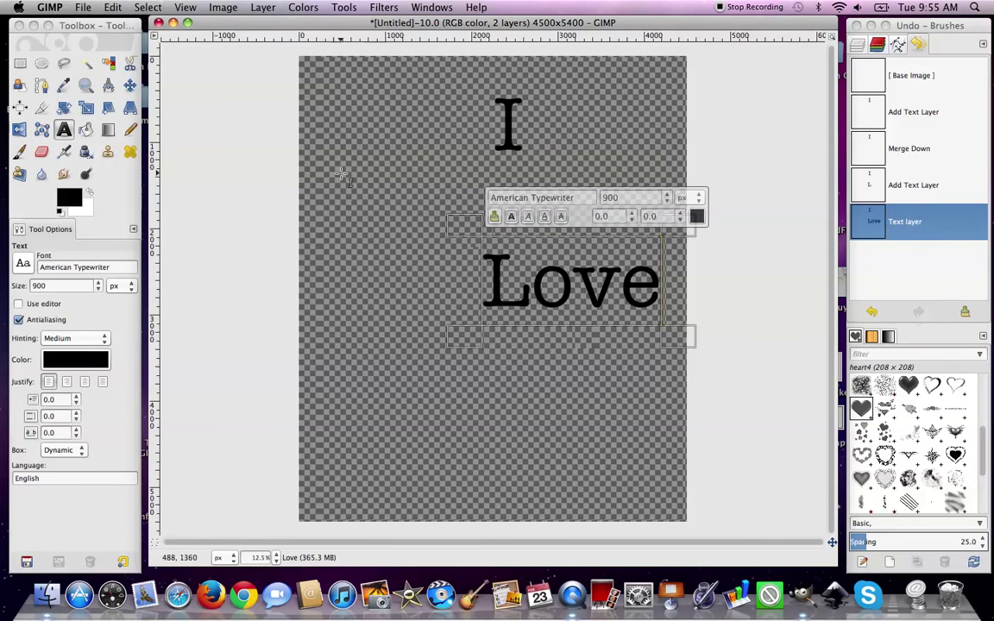
{"action": "left_click", "coordinate": [129, 85]}
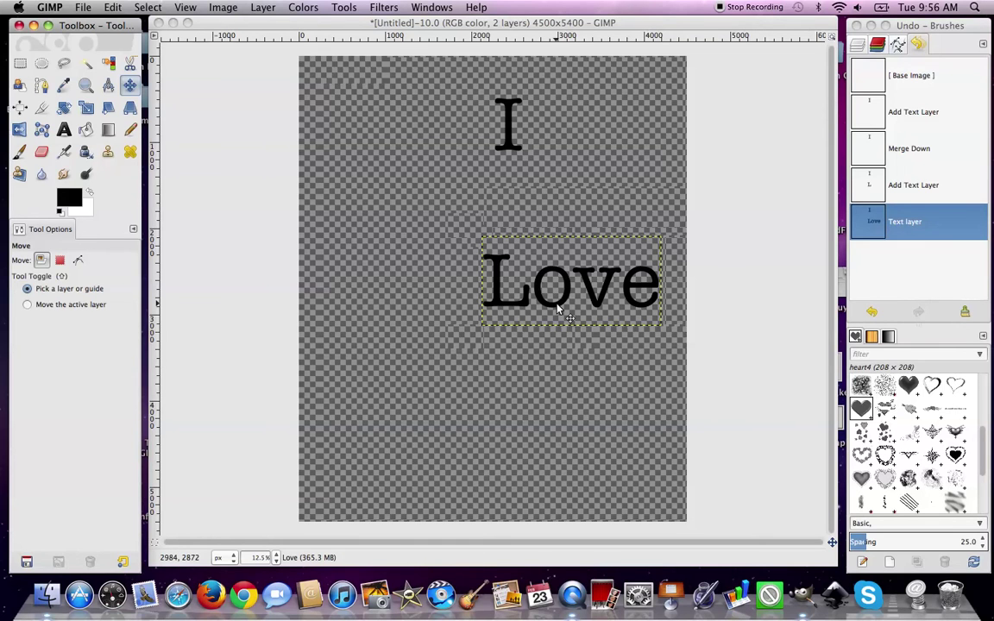
- Drag the 'Love' text up and left until it is centred under the 'I'
{"action": "left_click_drag", "start_coordinate": [556, 304], "coordinate": [498, 273]}
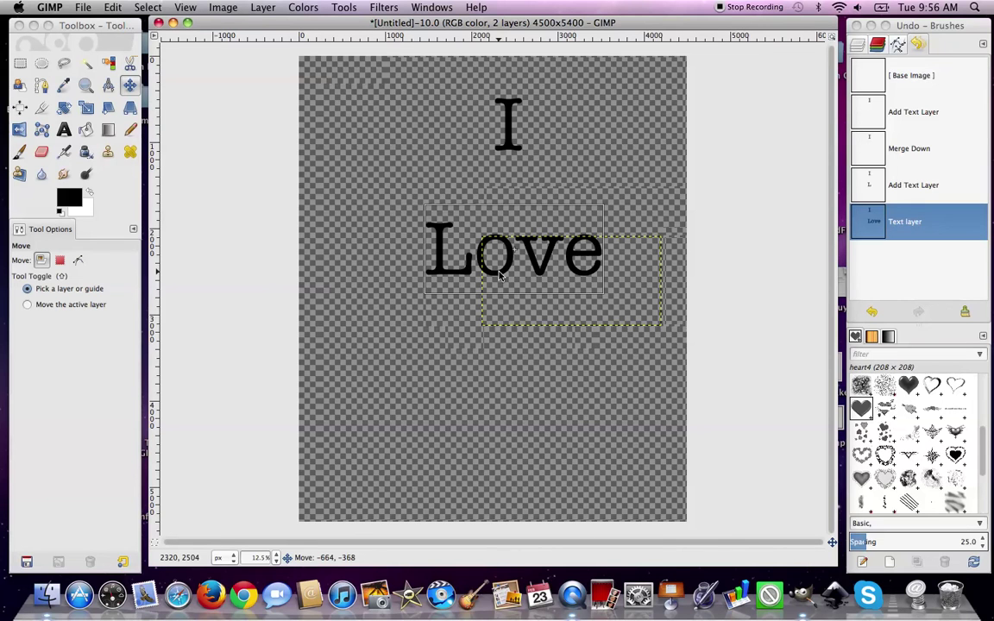
{"action": "left_click_drag", "start_coordinate": [499, 274], "coordinate": [498, 260]}
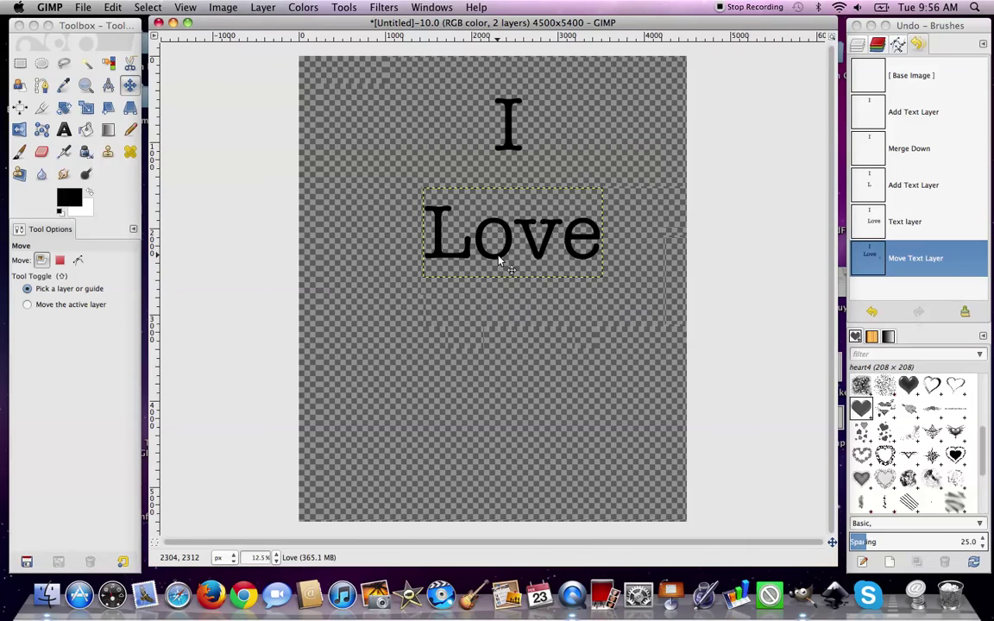
- Merge the visible 'I' and 'Love' layers into a single layer
{"action": "left_click", "coordinate": [263, 7]}
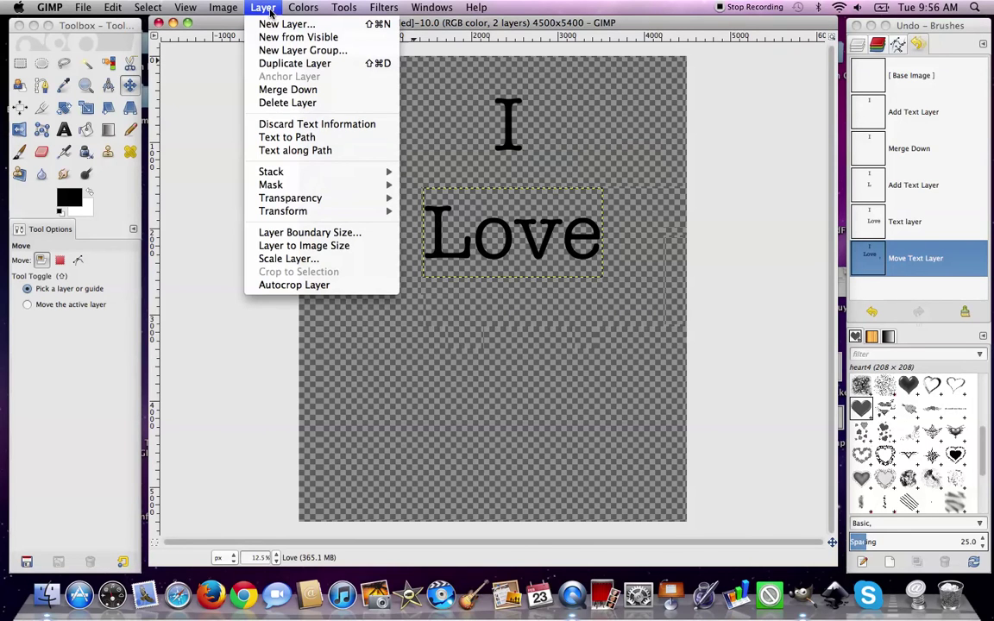
{"action": "mouse_move", "coordinate": [240, 6]}
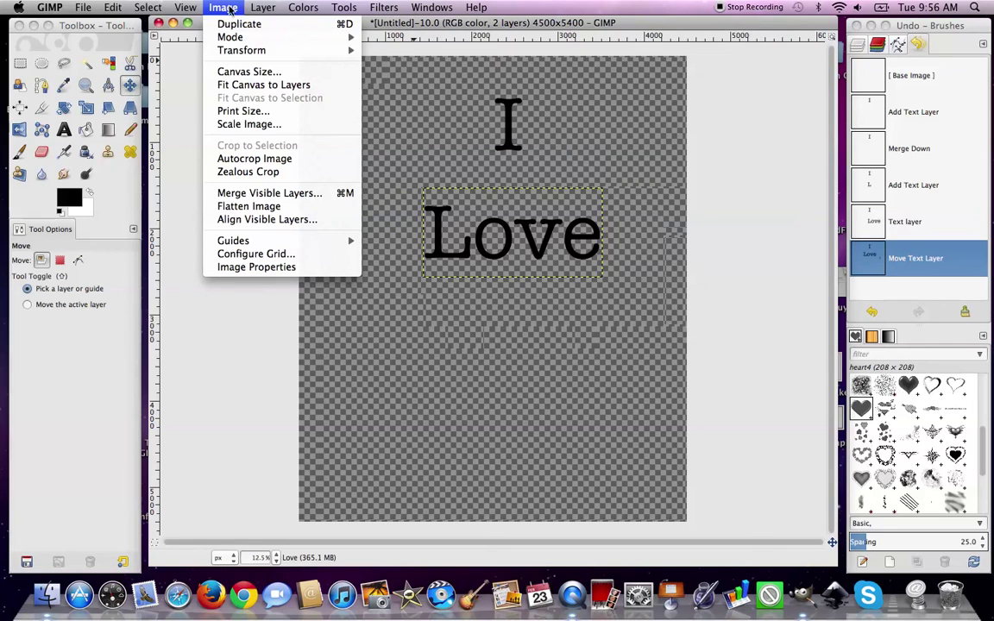
{"action": "left_click", "coordinate": [238, 194]}
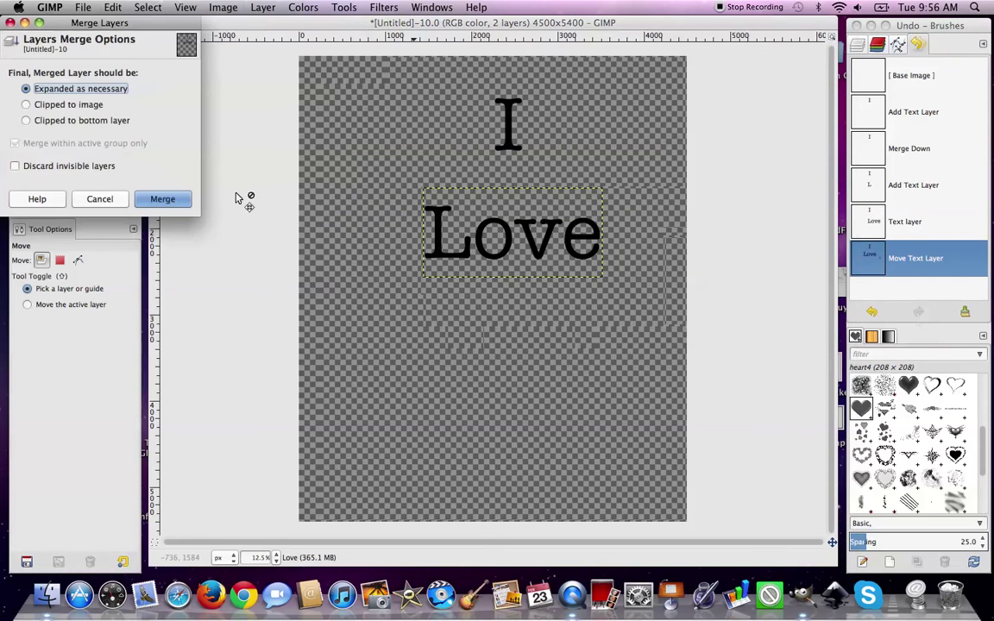
{"action": "left_click", "coordinate": [181, 199]}
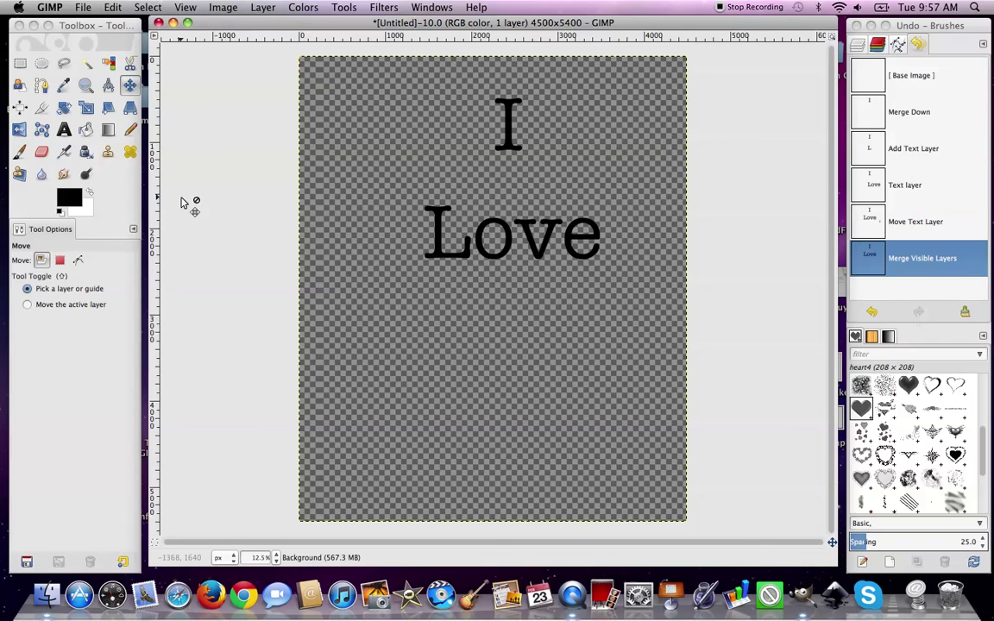
- Set the Text tool's justification to Centered
{"action": "left_click", "coordinate": [64, 129]}
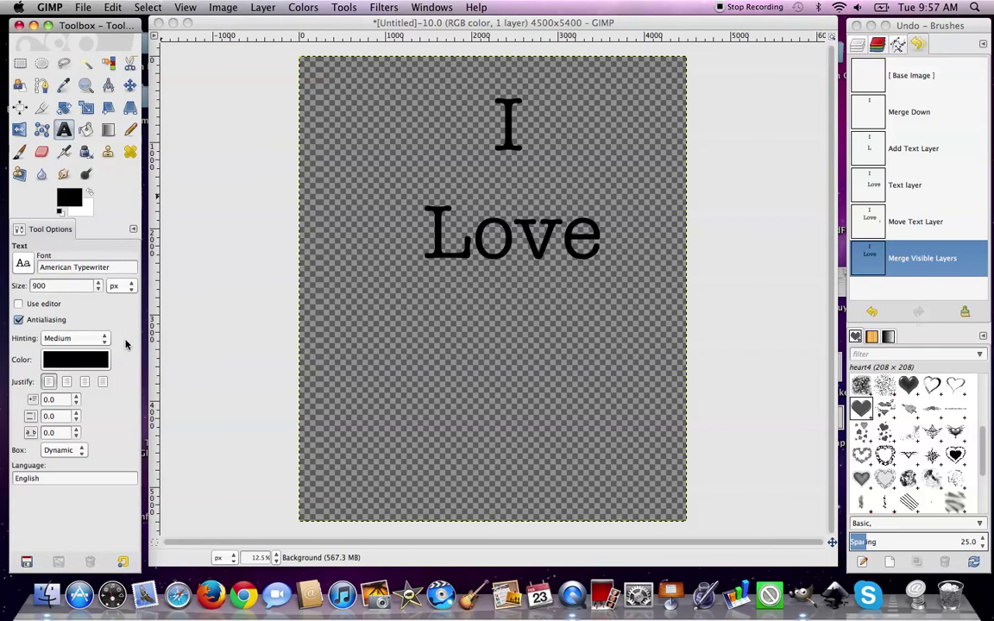
{"action": "left_click", "coordinate": [85, 383]}
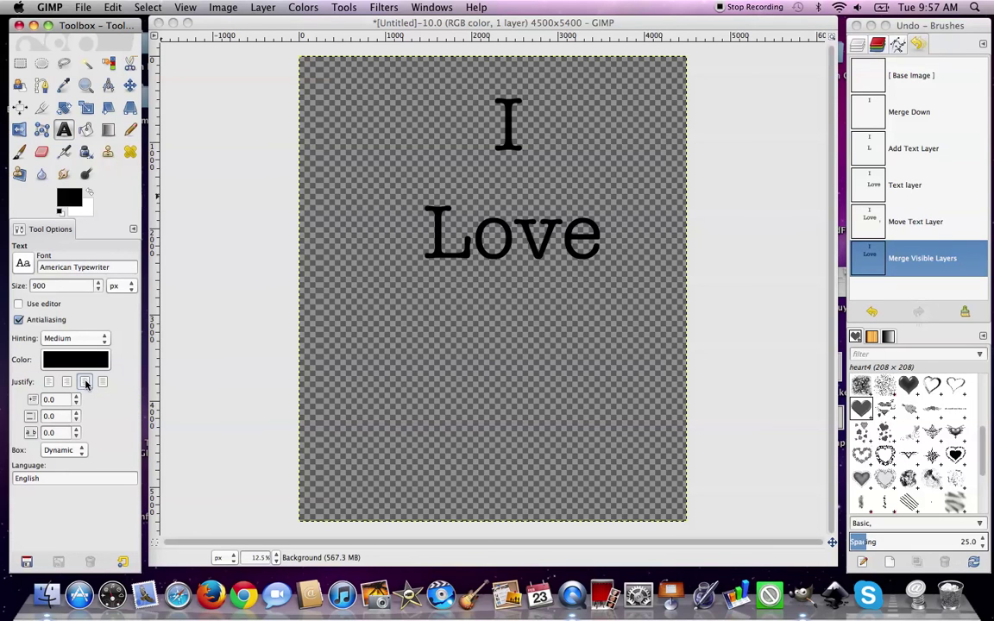